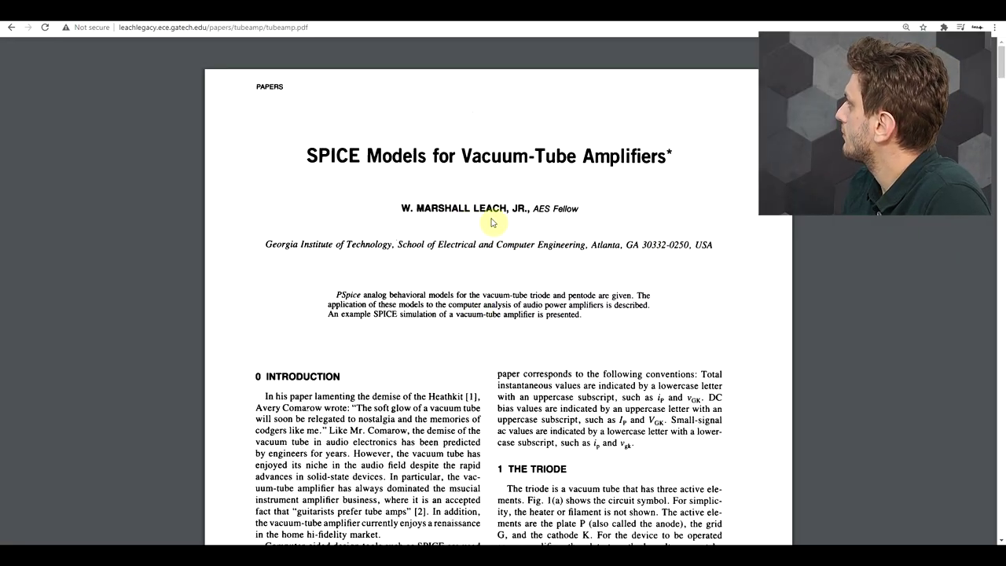
- Scroll the tubeamp.pdf paper to Fig. 1's triode model and the plate-current equation
scroll(491, 223, "down", 3)
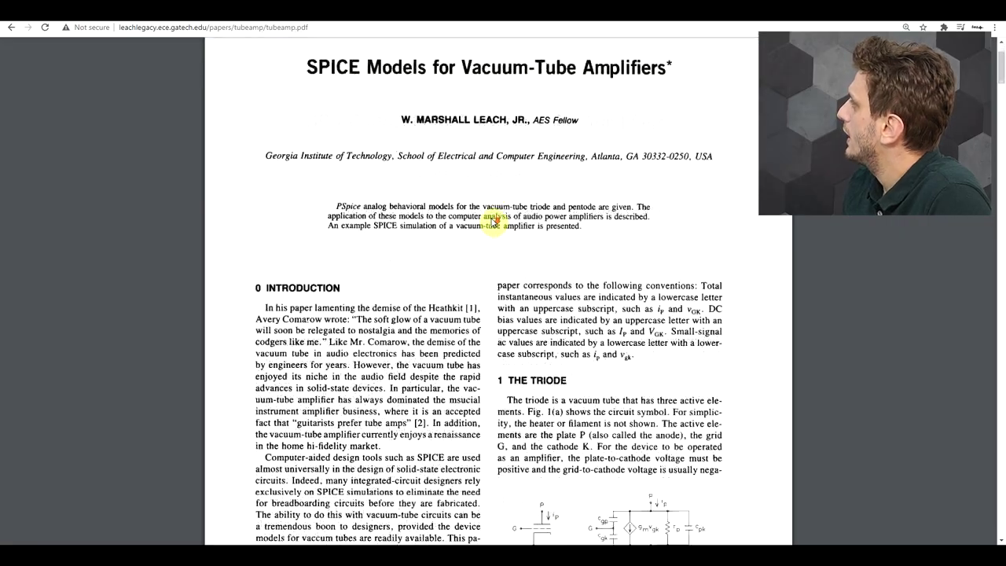
scroll(492, 222, "down", 1)
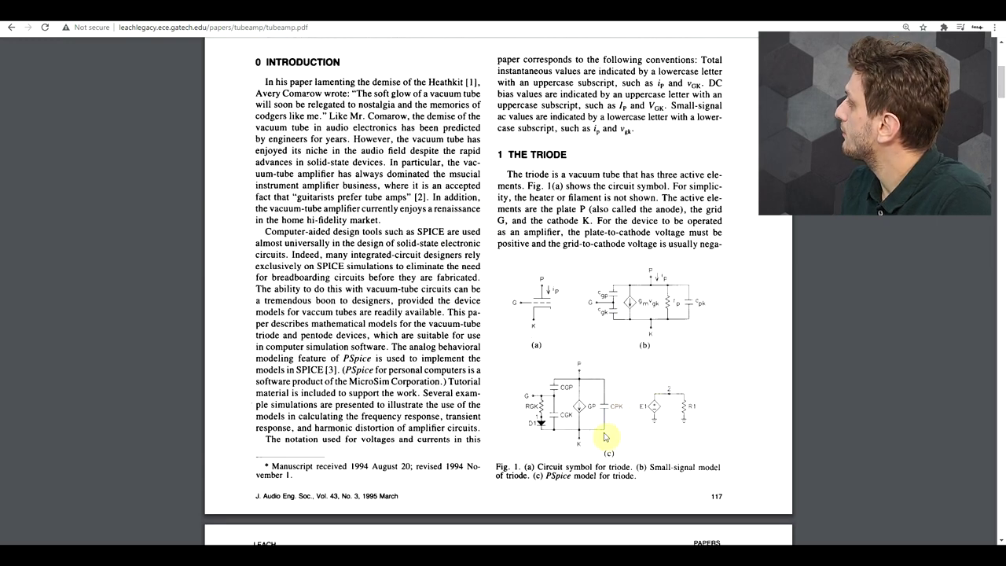
scroll(606, 437, "up", 4)
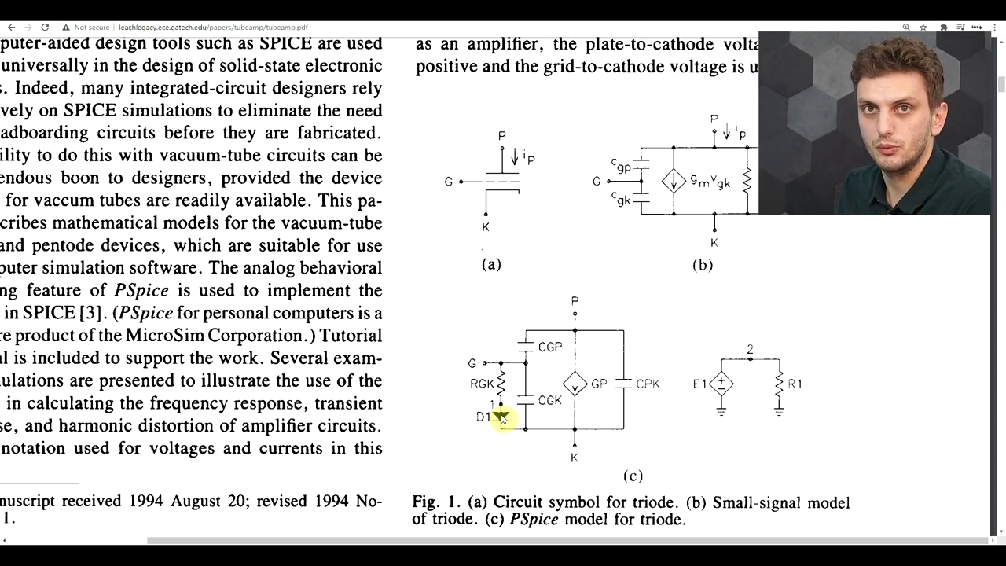
scroll(503, 418, "down", 5)
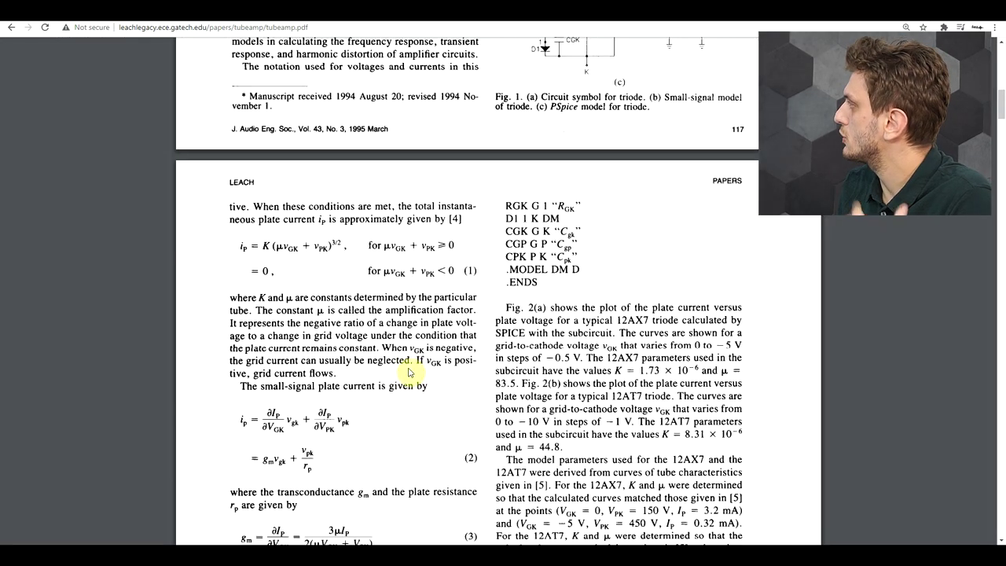
scroll(409, 372, "up", 3)
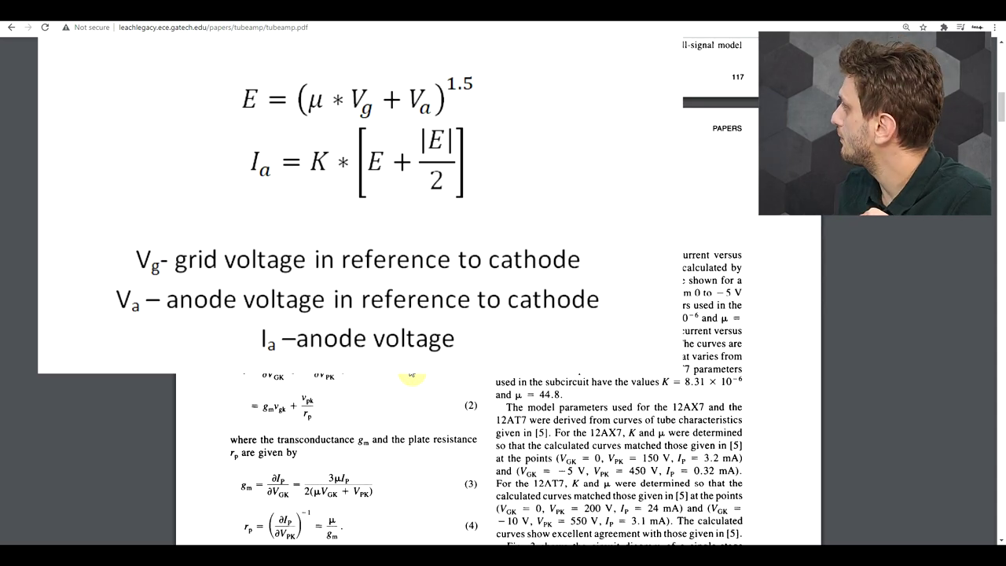
scroll(410, 375, "down", 5)
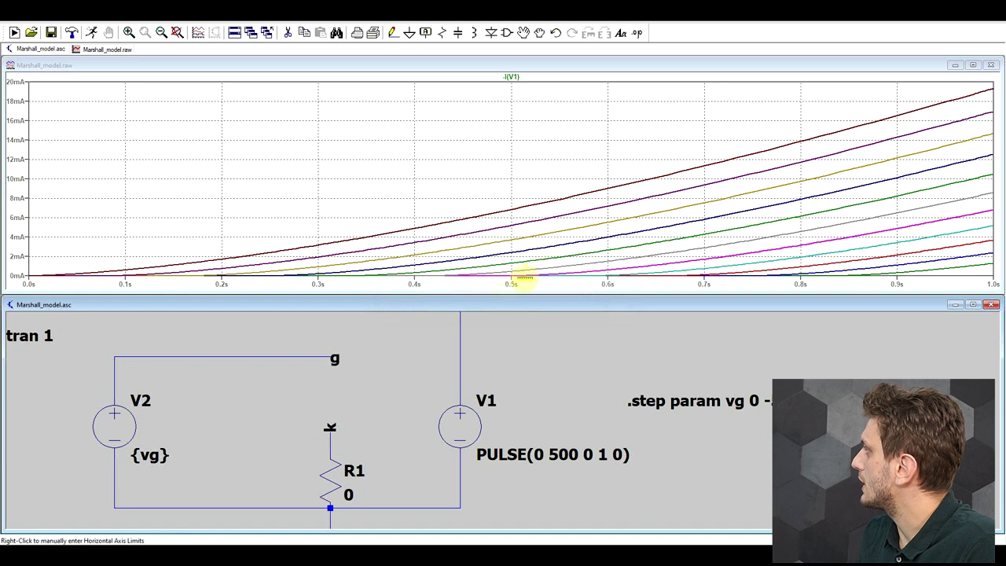
- Change the plot's x-axis from time to v(a), then move and enlarge the plot window
right_click(505, 281)
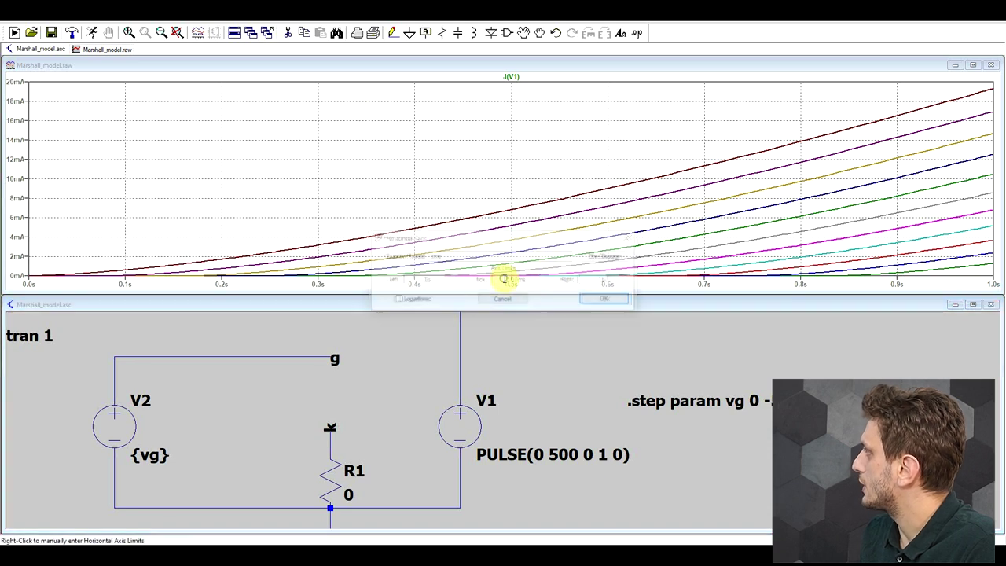
double_click(454, 255)
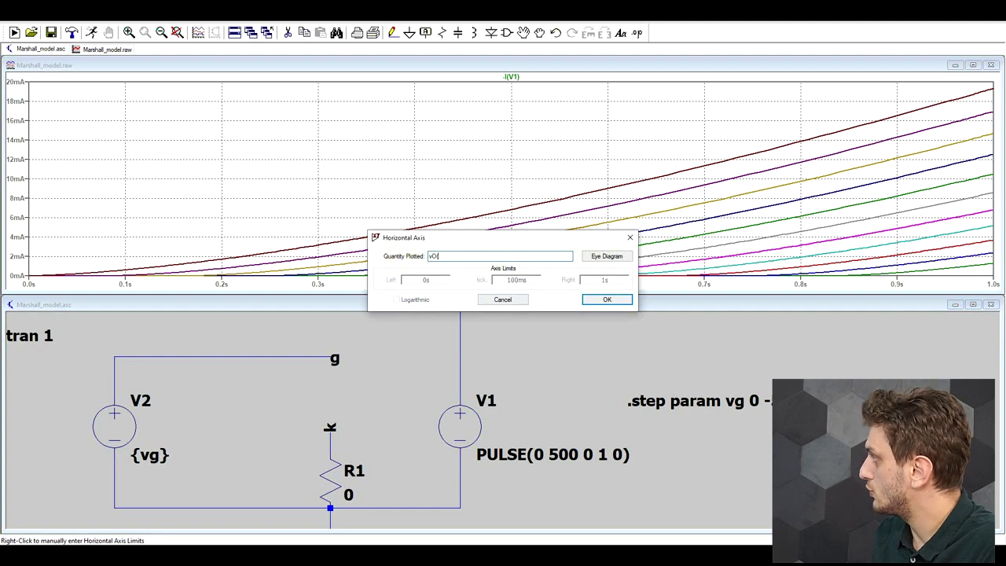
type("v")
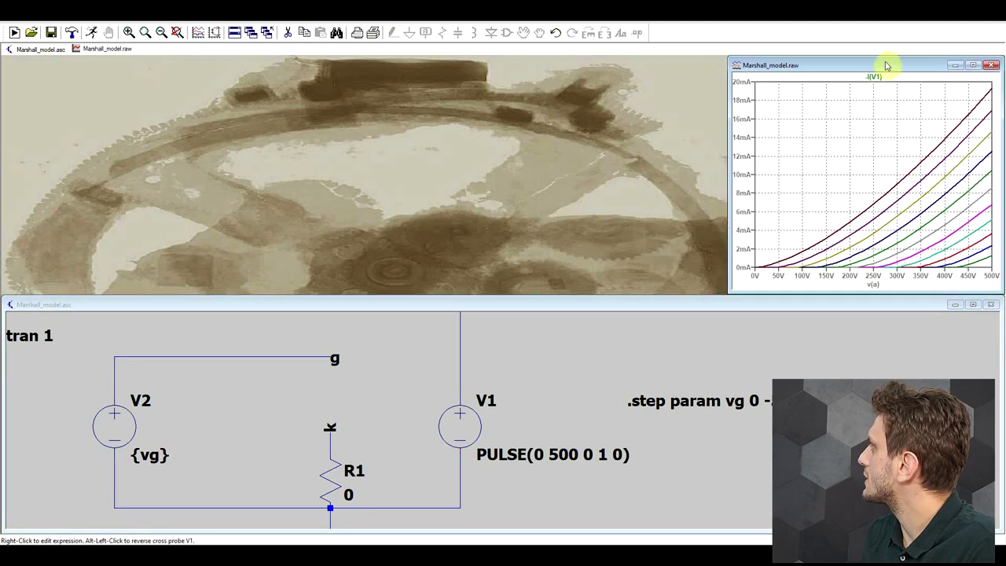
left_click_drag(886, 62, 358, 59)
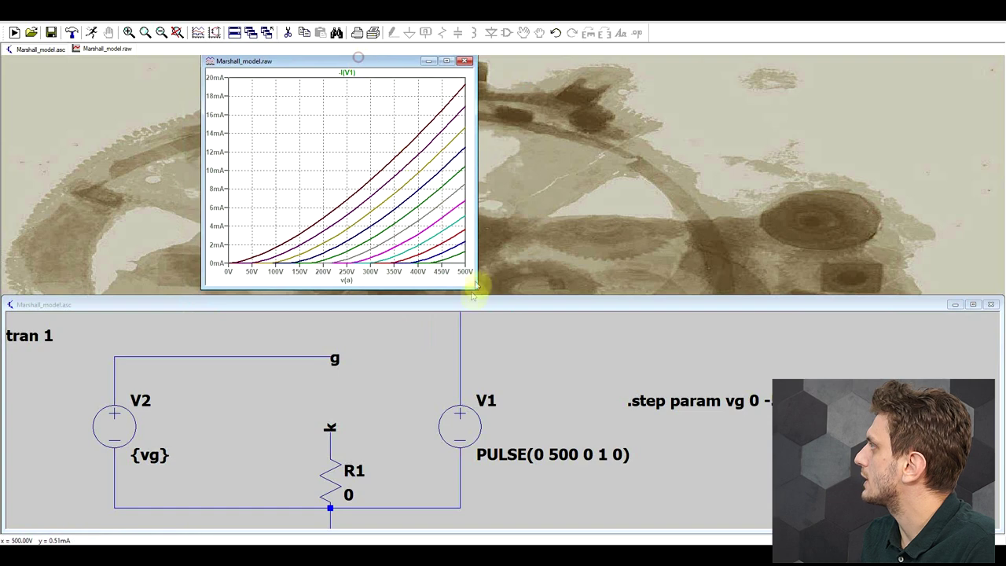
left_click_drag(473, 285, 620, 459)
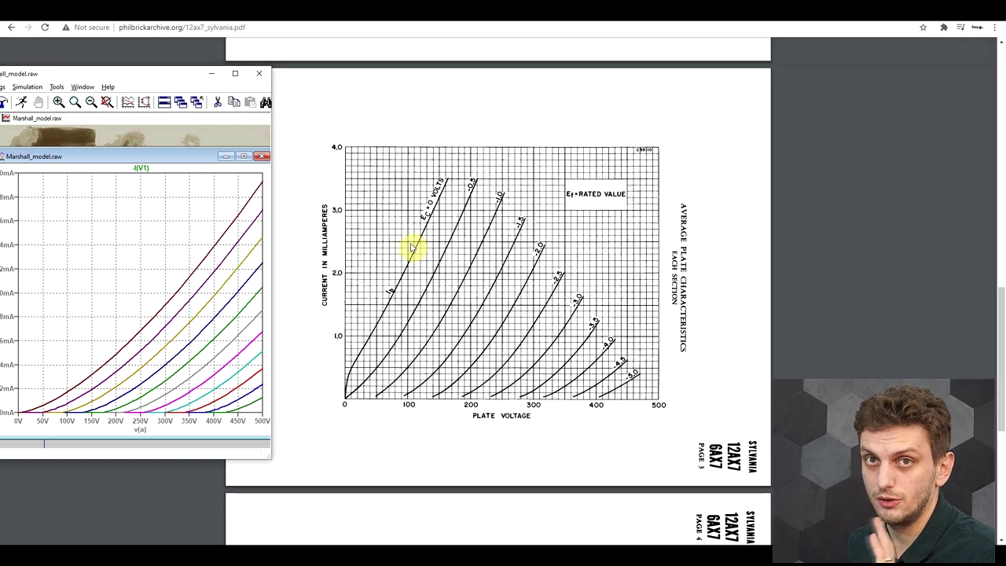
- Maximize LTspice again after comparing its curves with the 12AX7 plate characteristics
left_click(235, 75)
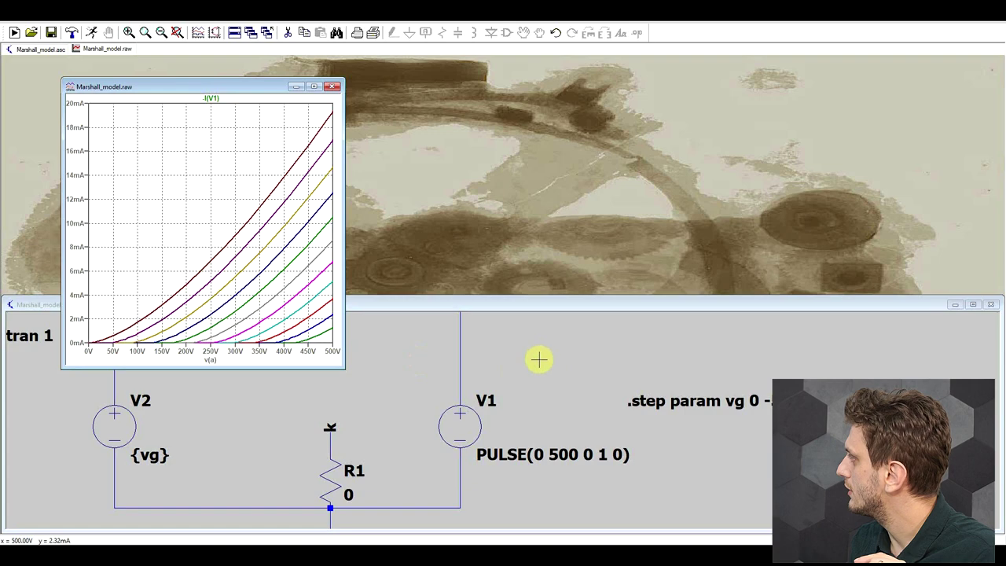
- Set the grid-voltage sweep start to 2, rerun the simulation, and shift the plot window right
right_click(759, 405)
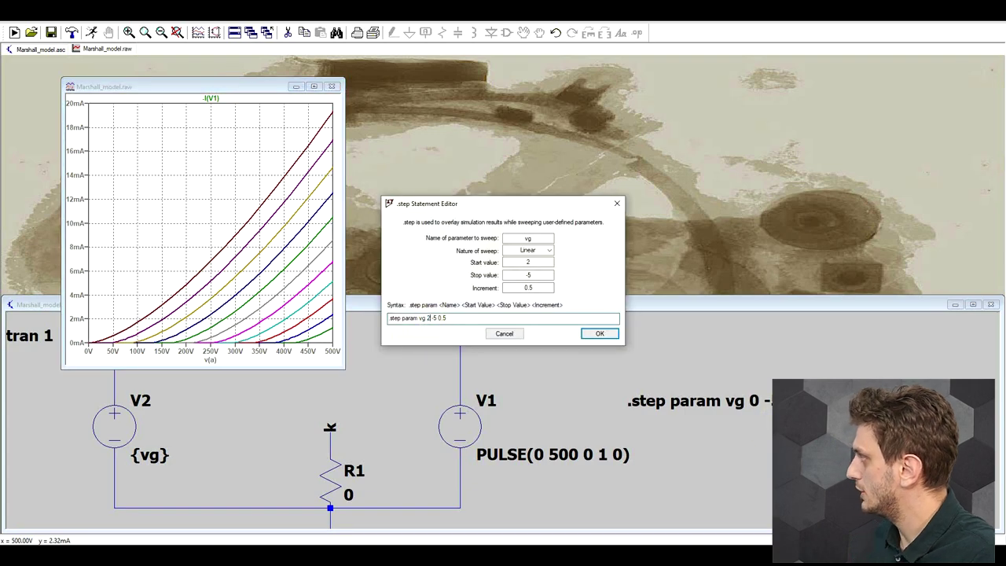
type("2")
key("Return")
left_click(92, 32)
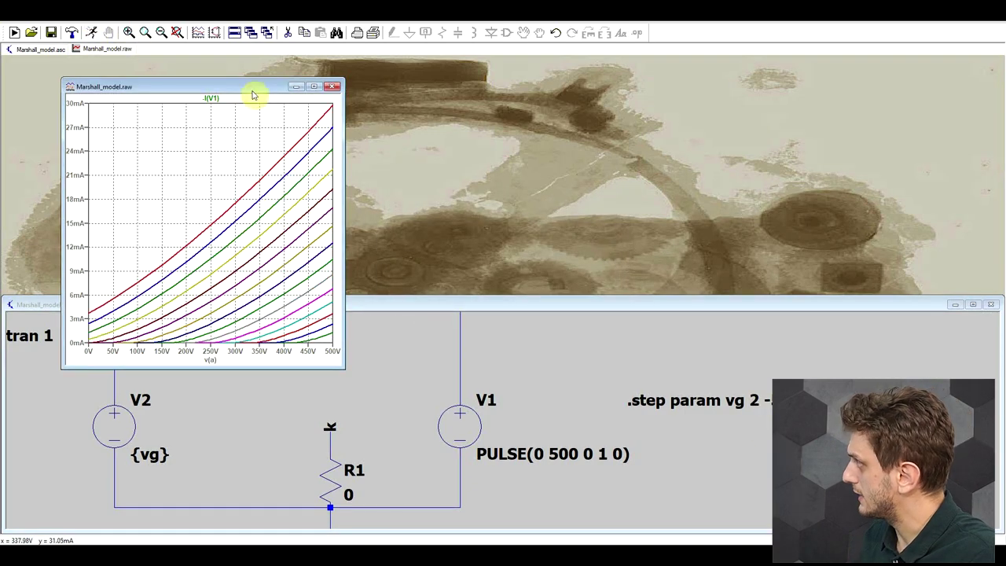
left_click_drag(253, 91, 443, 90)
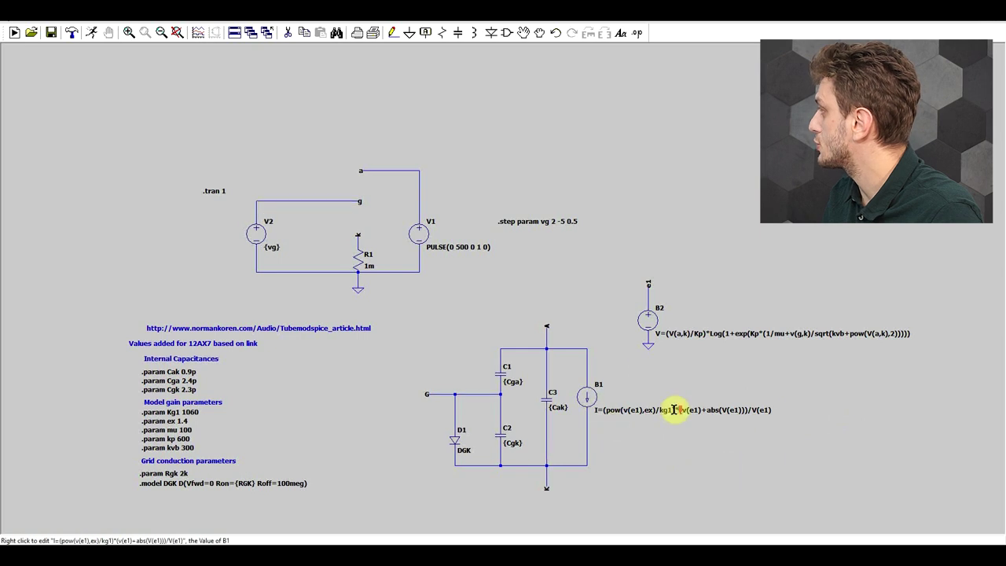
- Zoom in on the B1 and B2 expressions of the Koren-model 12AX7 schematic
scroll(674, 413, "up", 2)
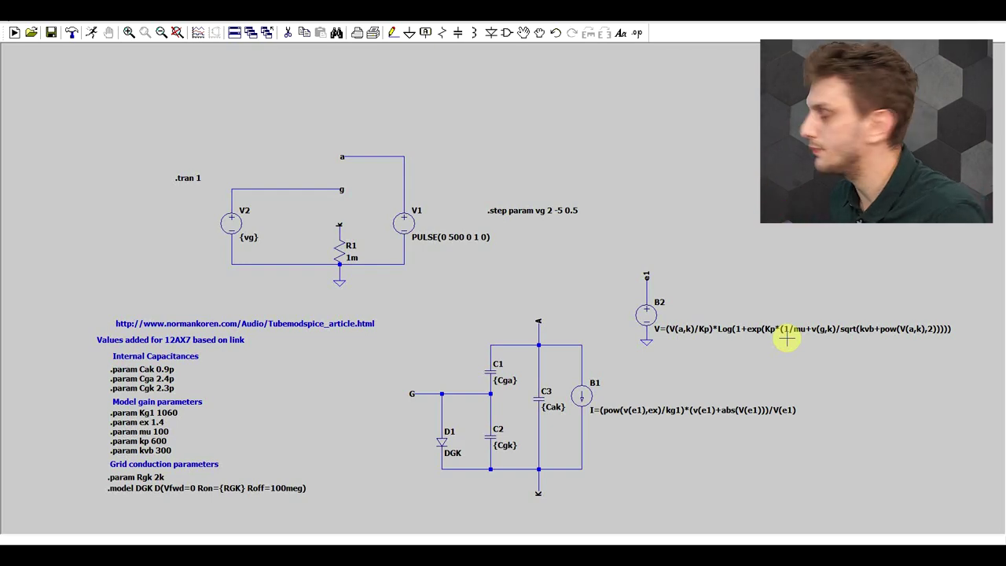
- Run the Norman_model triode simulation and shrink the plot window to reveal the schematic
left_click(92, 30)
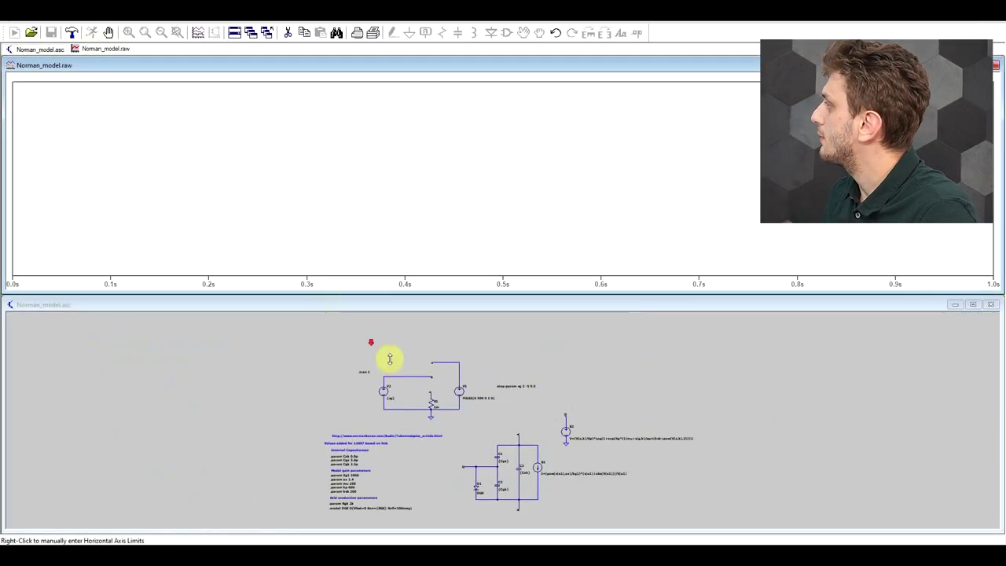
scroll(386, 357, "up", 2)
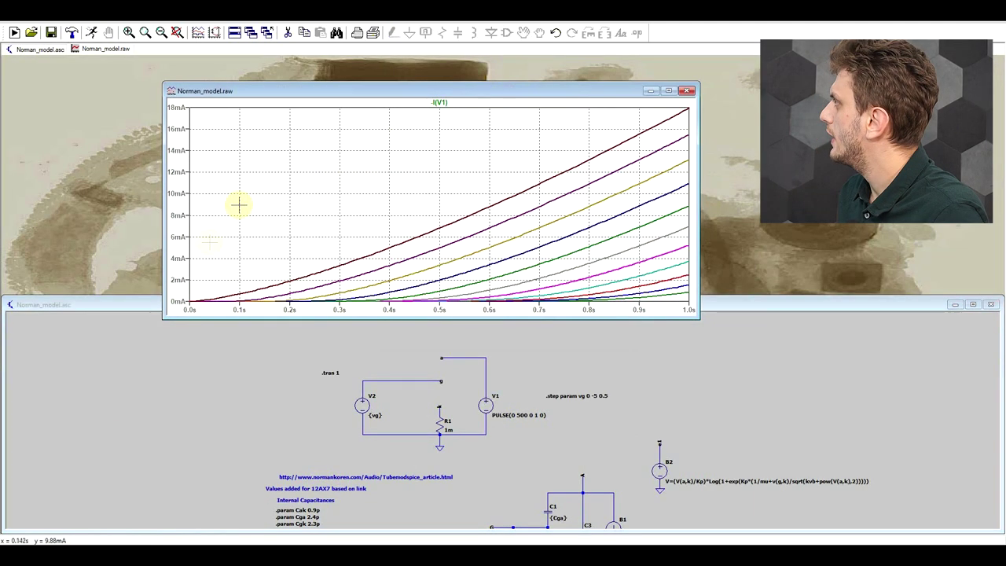
left_click_drag(162, 245, 251, 244)
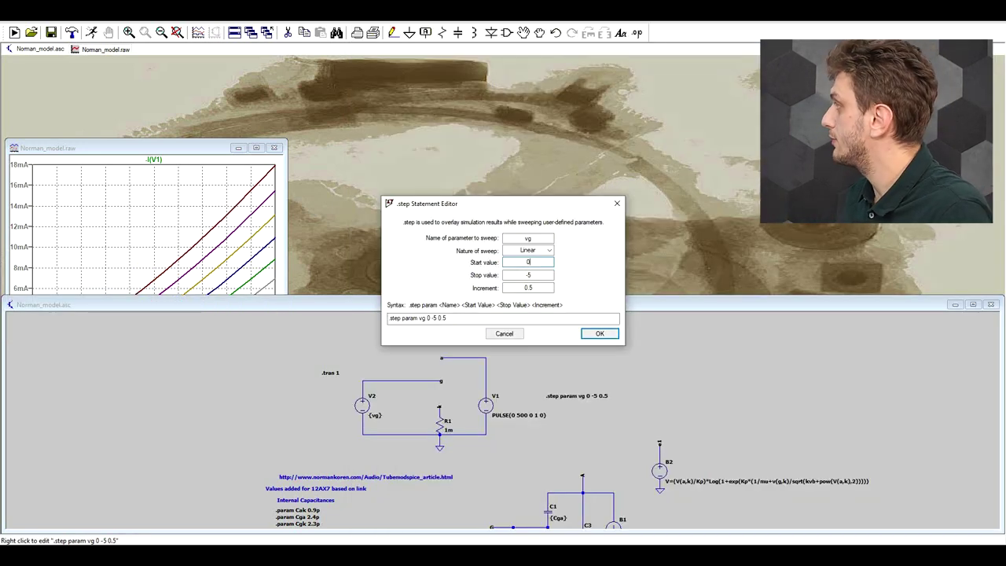
- Change the vg sweep start value to 2, accept it, and bring up the datasheet window
key("BackSpace")
type("2")
key("Return")
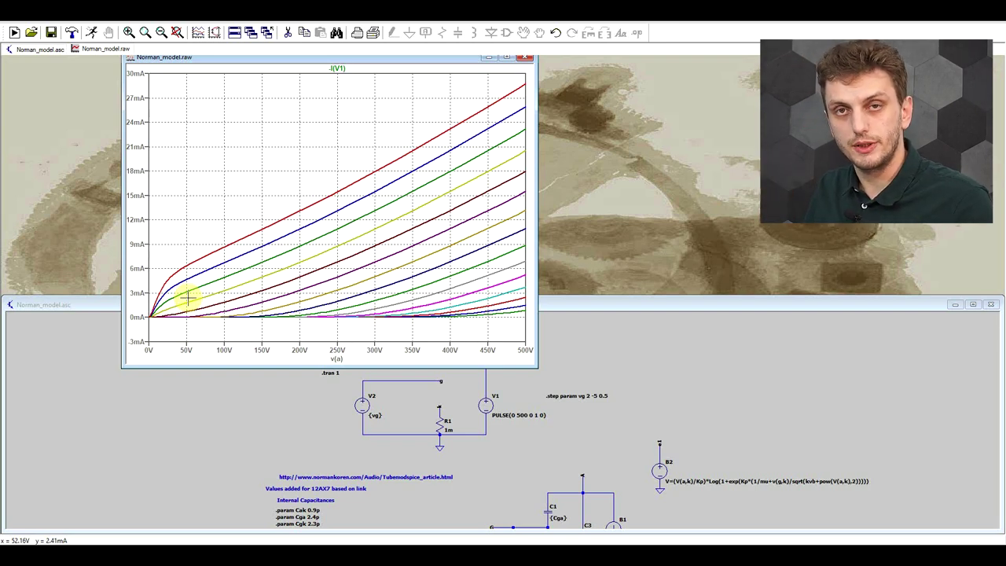
key("alt+Tab")
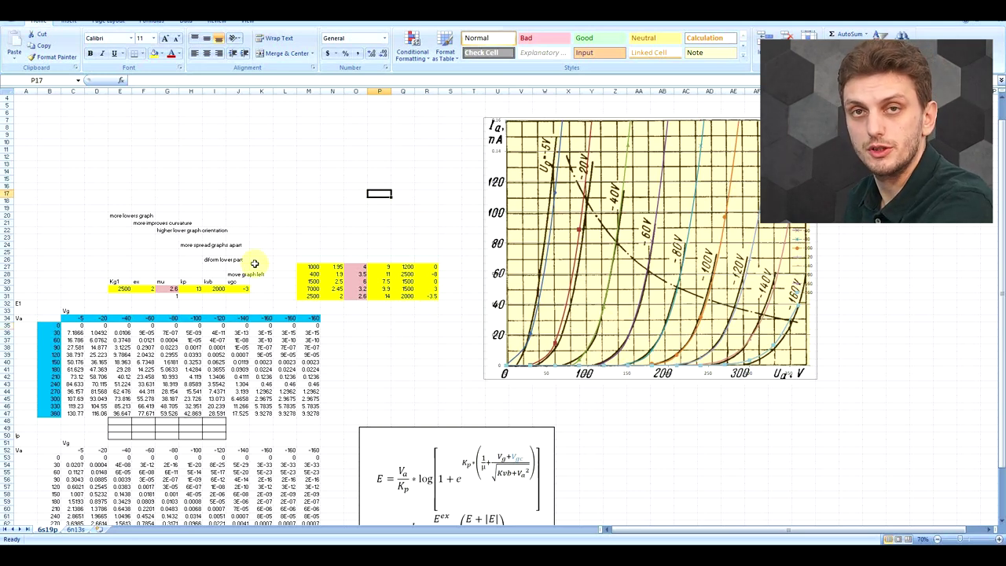
- Review the fitted parameter row E30:J30, the Va column and M34, then copy cell AP37
left_click_drag(122, 289, 238, 288)
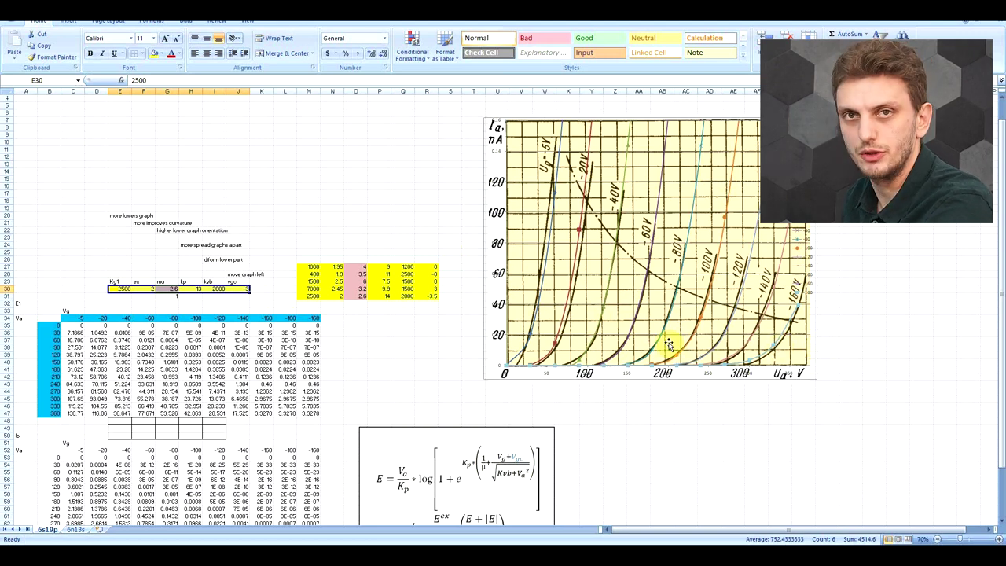
left_click_drag(49, 328, 53, 424)
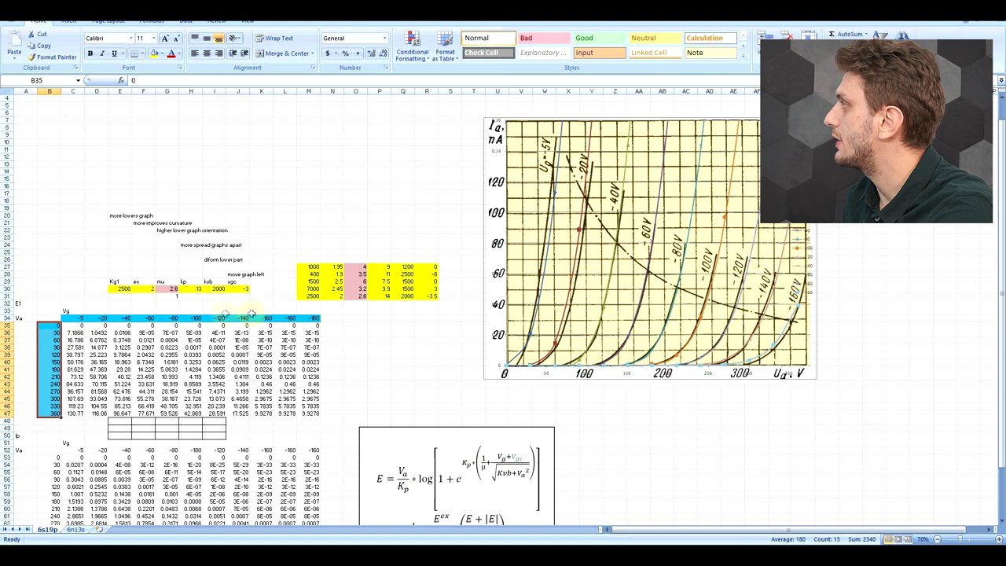
left_click(307, 317)
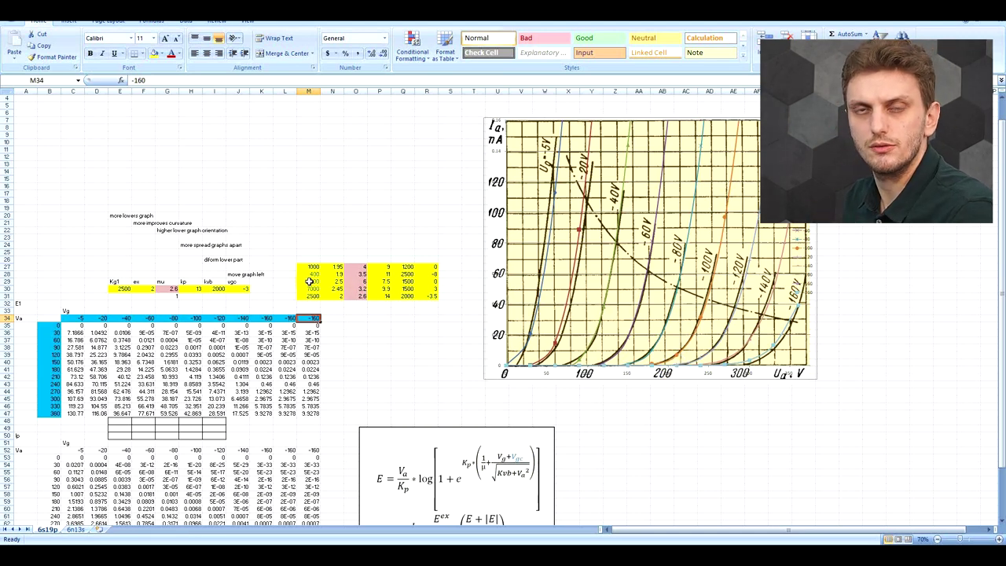
key("ctrl+c")
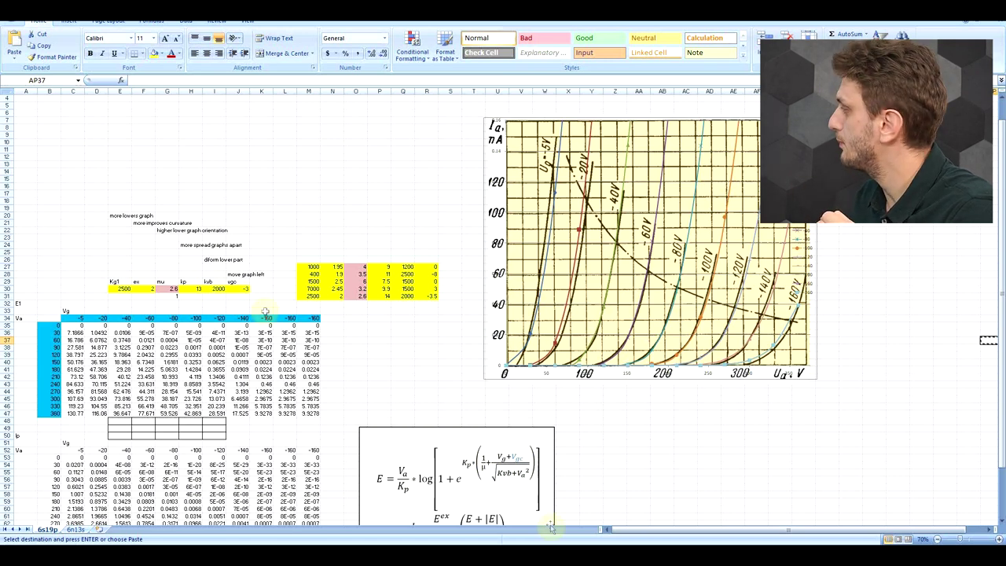
- Switch from Excel to the LTspice 6S19P regulator schematic
key("alt+Tab")
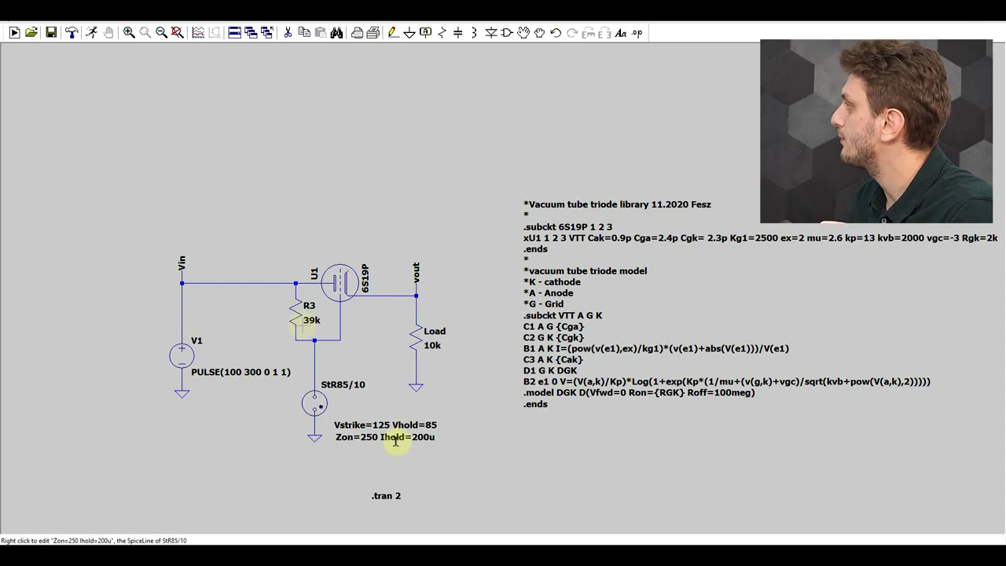
- Preview the triode symbol in the F2 library without placing it, then run the regulator simulation
key("F2")
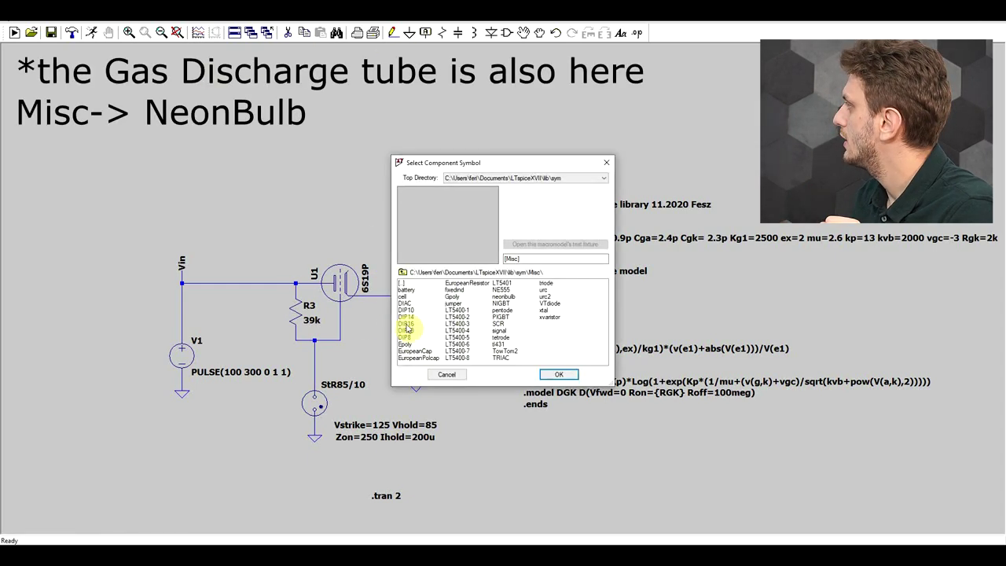
left_click(548, 283)
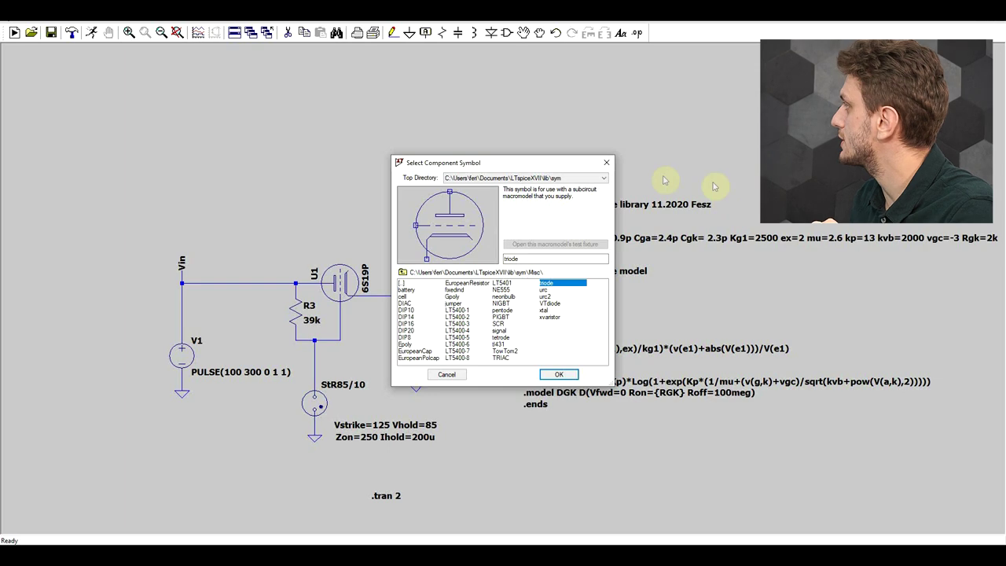
left_click(606, 162)
left_click(91, 32)
scroll(438, 415, "up", 2)
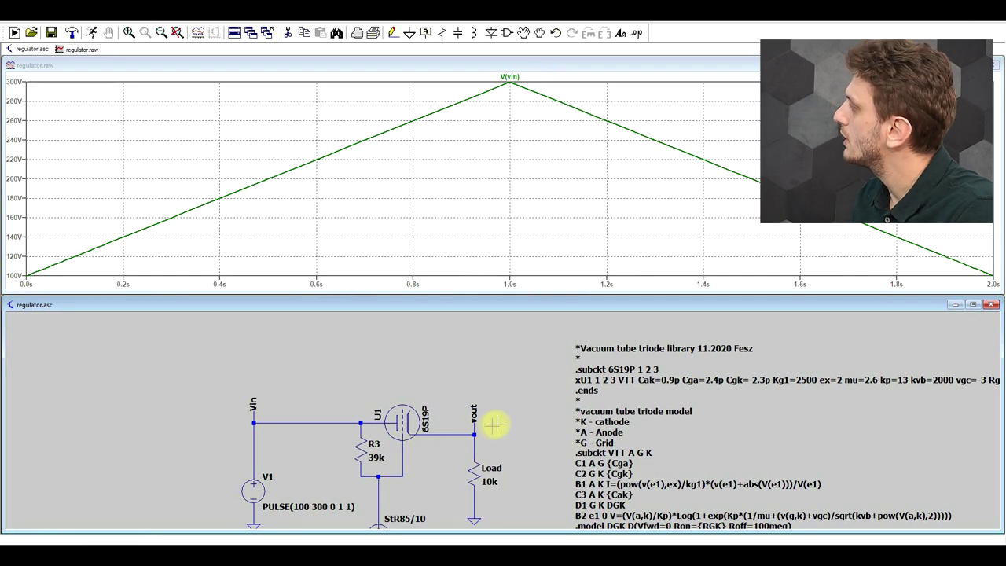
- Plot V(vout) beside the input voltage by probing the vout wire
left_click(469, 437)
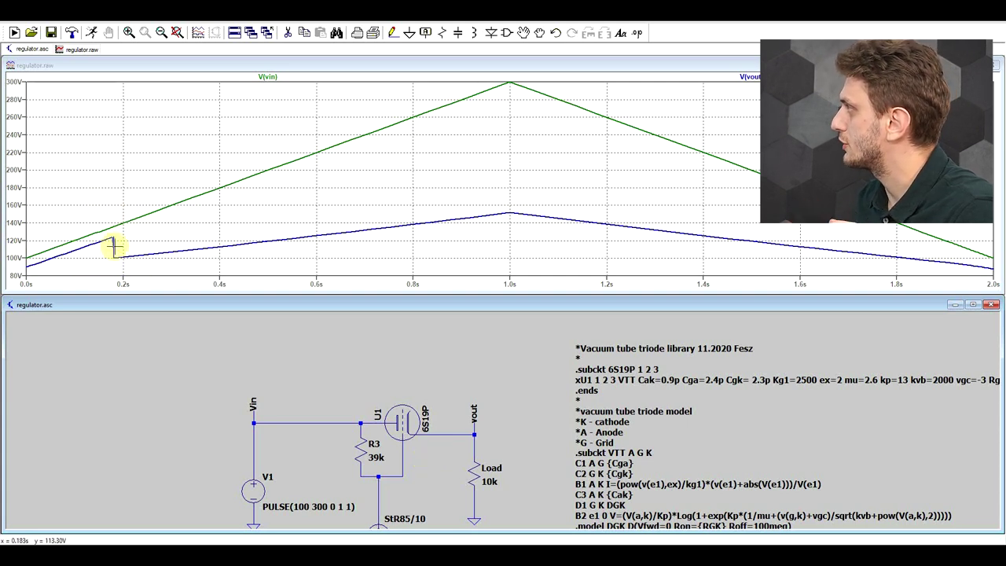
scroll(410, 467, "down", 1)
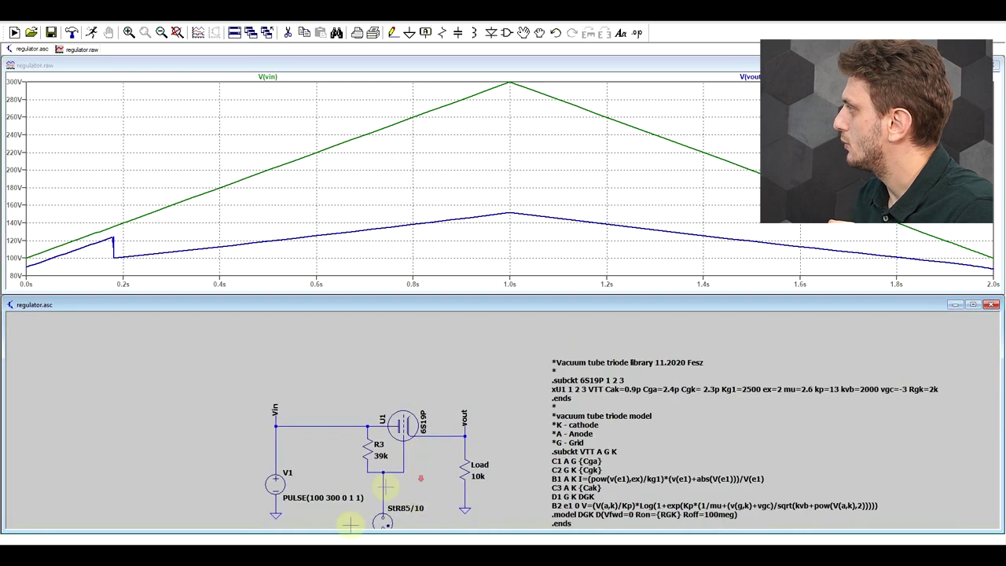
scroll(357, 476, "up", 2)
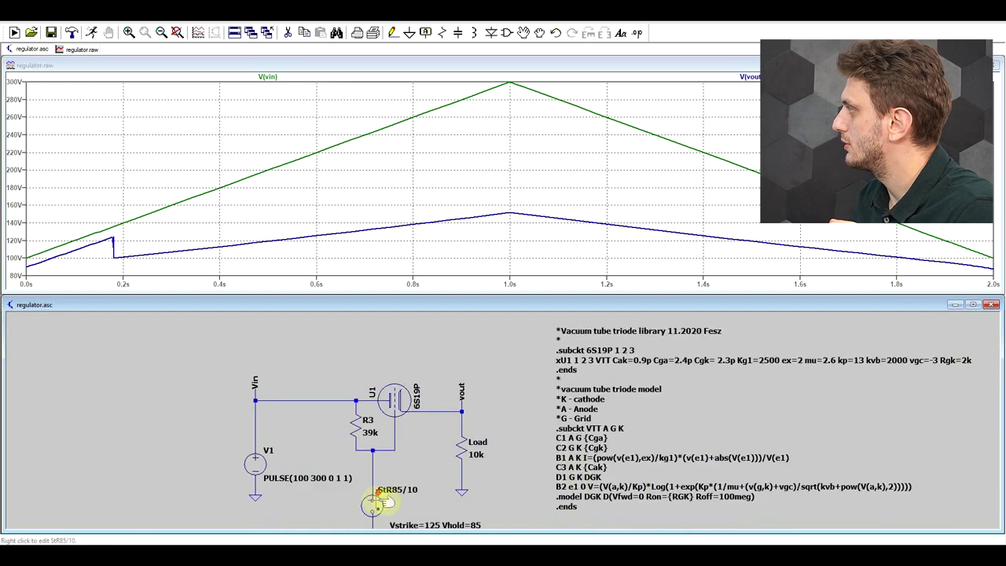